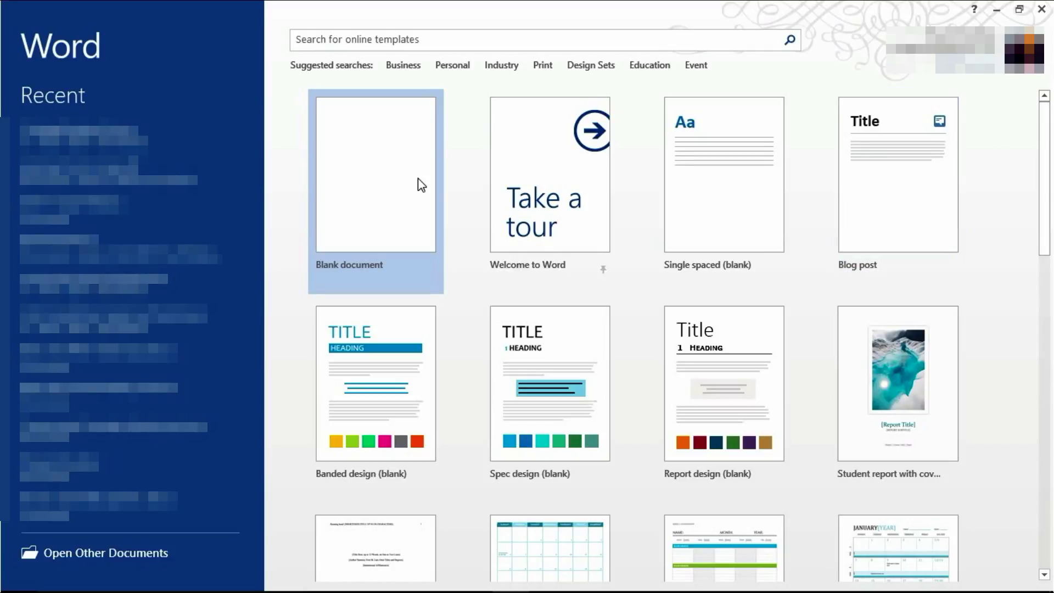
Create a new blank document and glance at its save options before returning to it.
left_click_drag(1046, 155, 1039, 125)
left_click(381, 193)
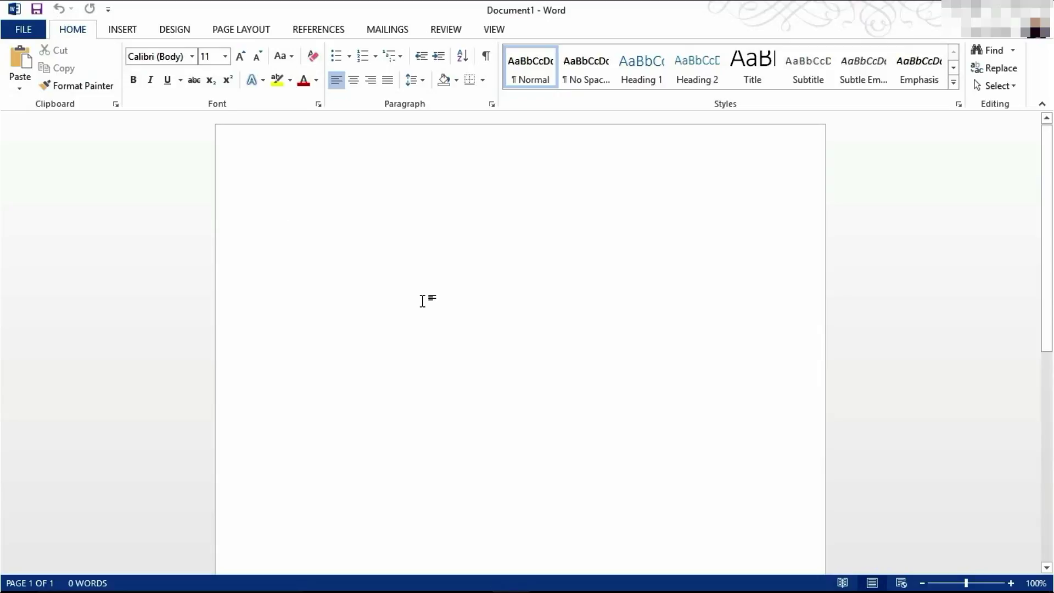
key("ctrl+s")
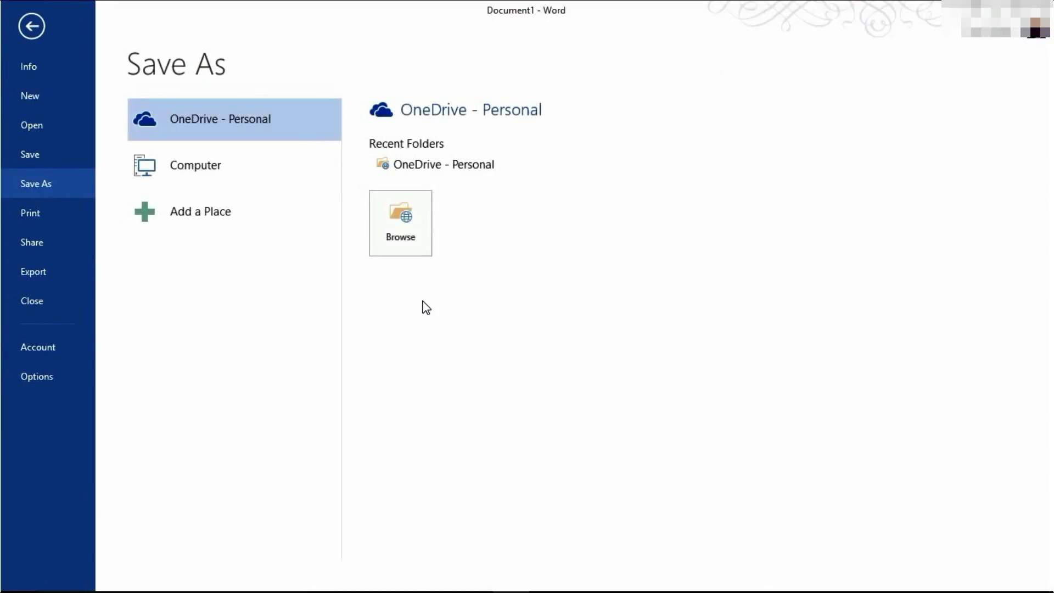
left_click(22, 30)
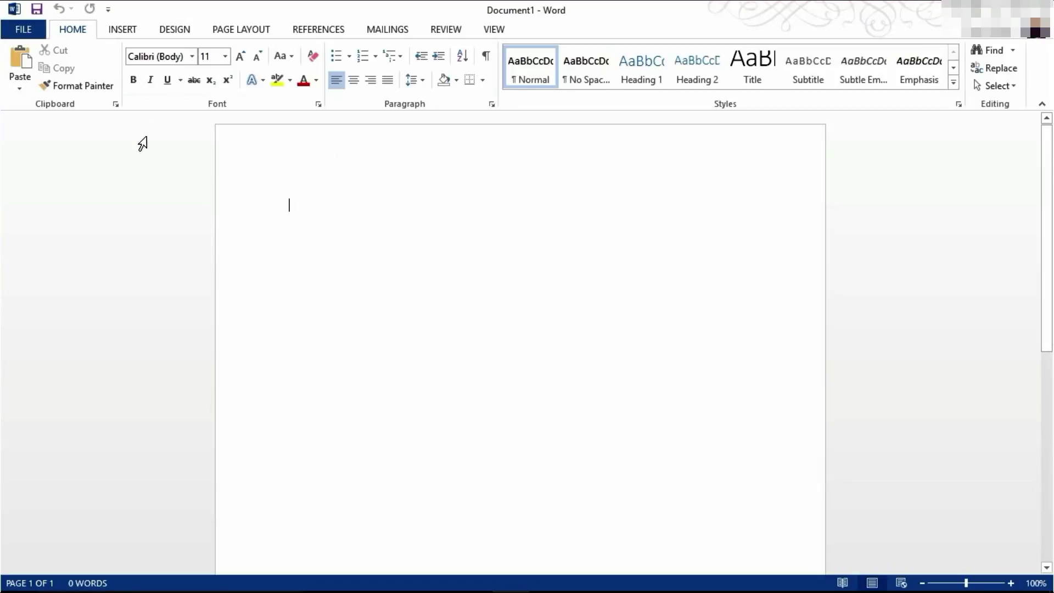
Look through the File menu's Save As and Save pages, then return to Document1.
left_click(23, 29)
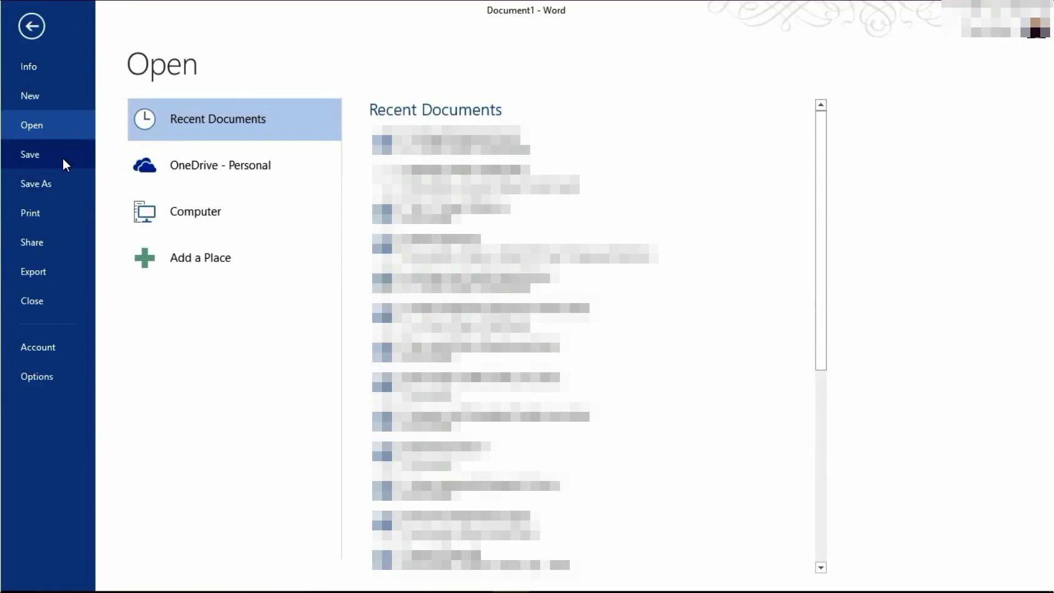
left_click(57, 187)
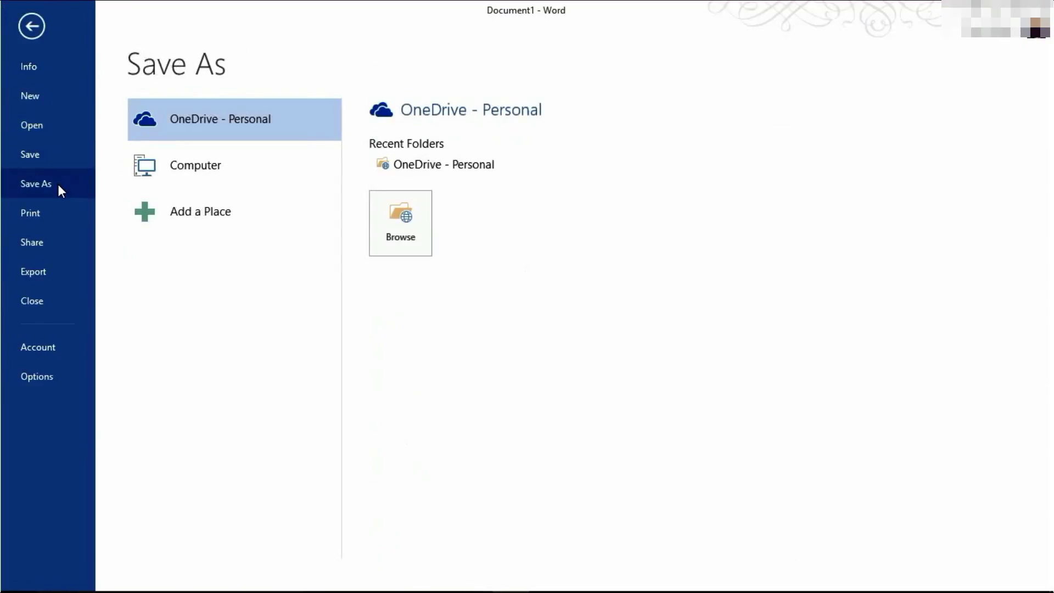
left_click(53, 150)
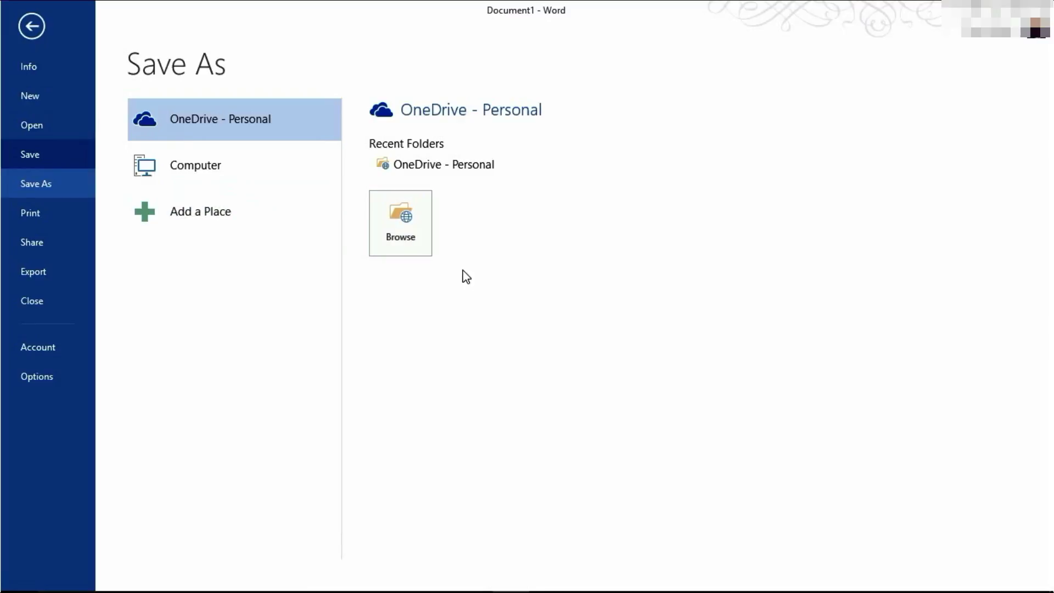
left_click(31, 25)
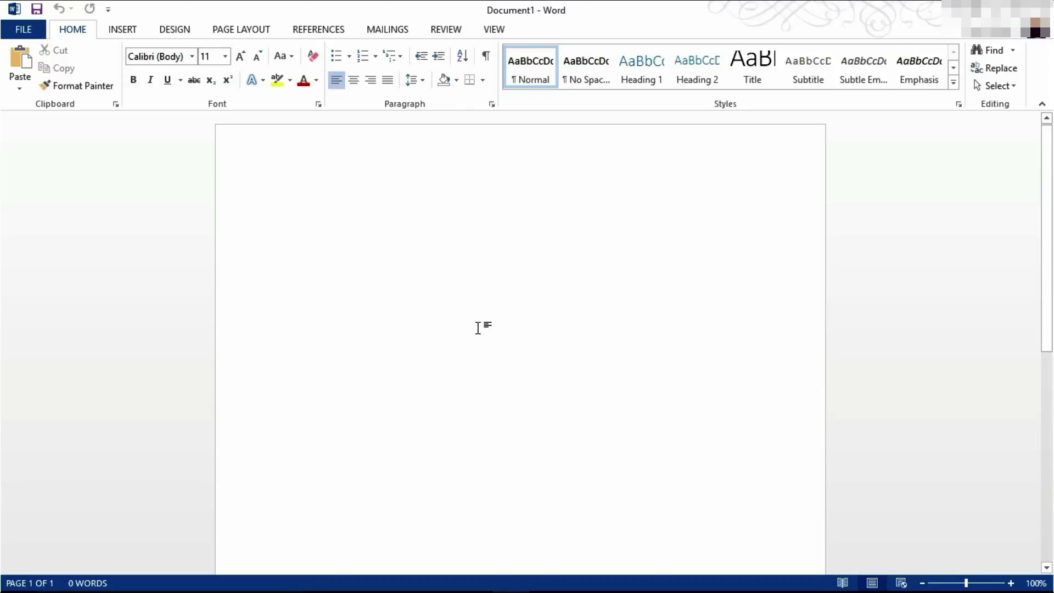
key("ctrl+p")
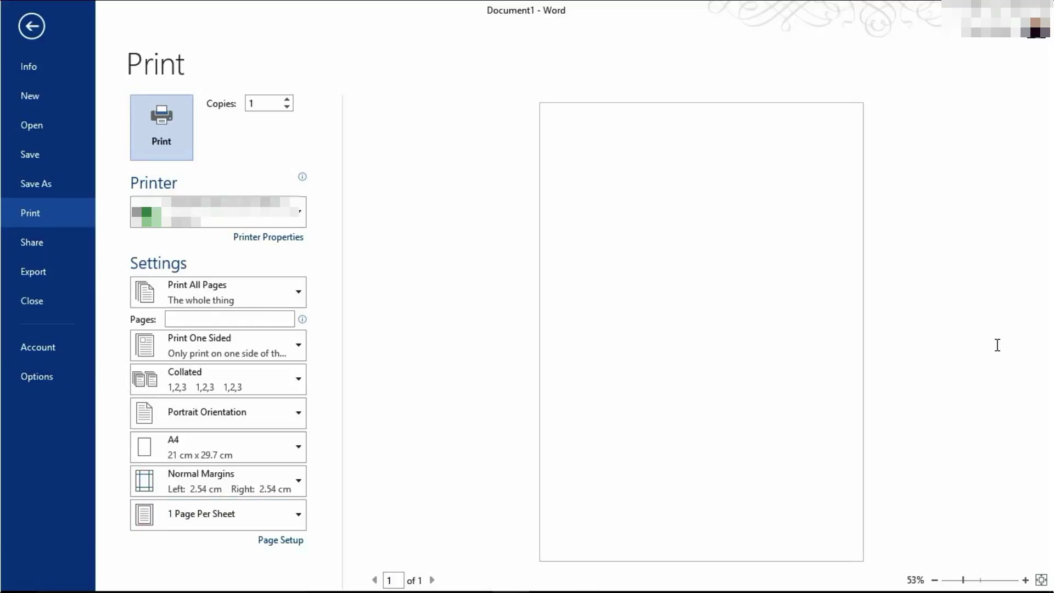
left_click(32, 26)
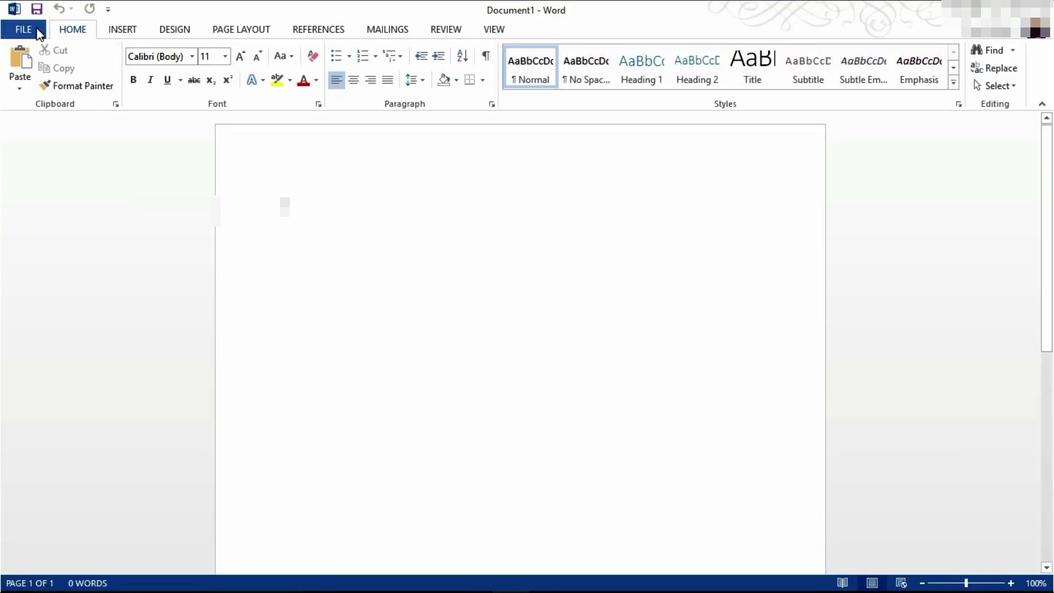
left_click(31, 33)
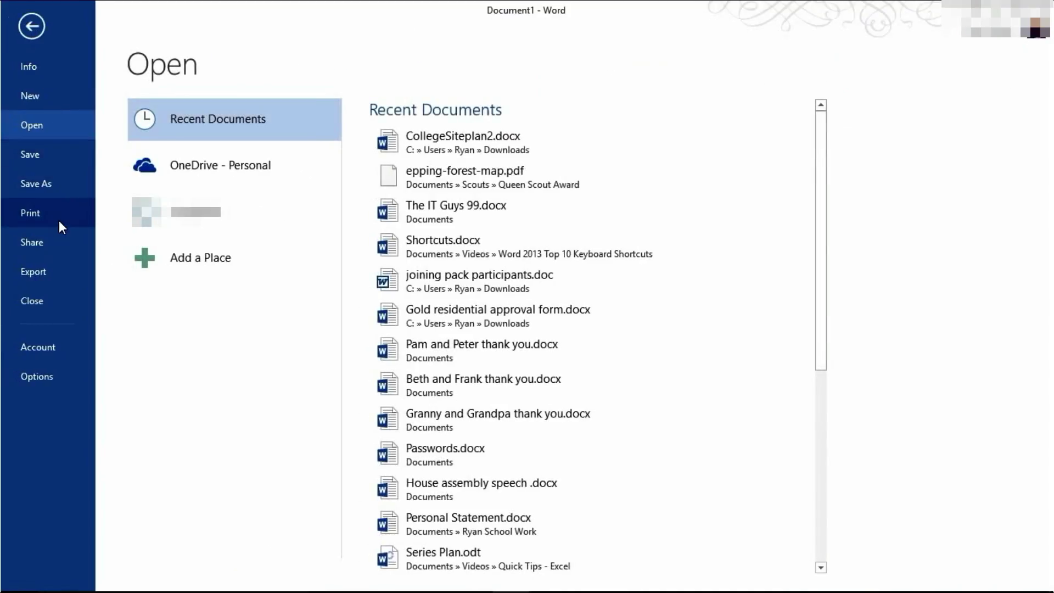
left_click(63, 217)
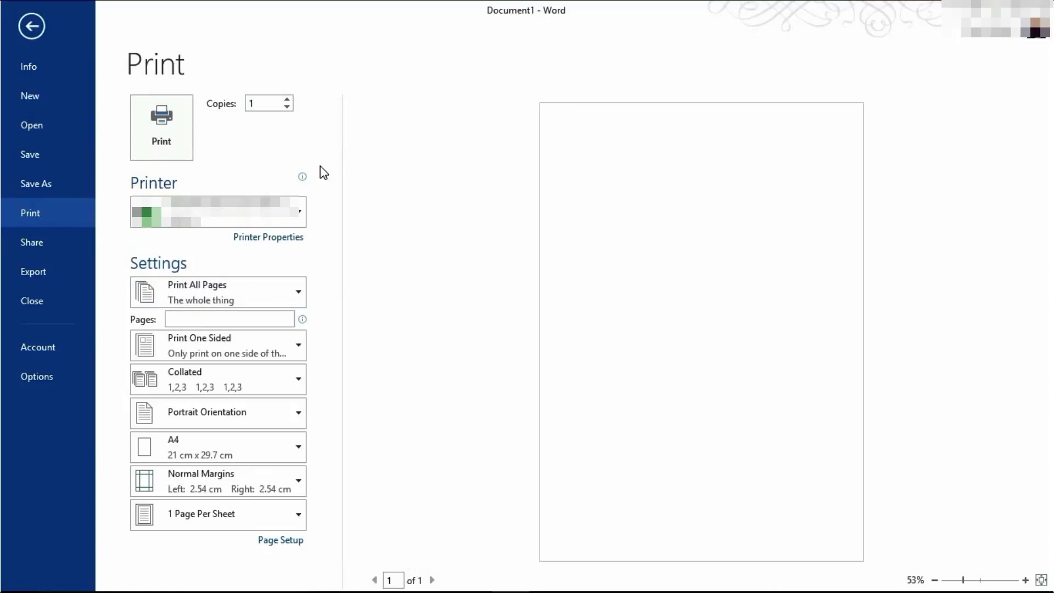
left_click(25, 35)
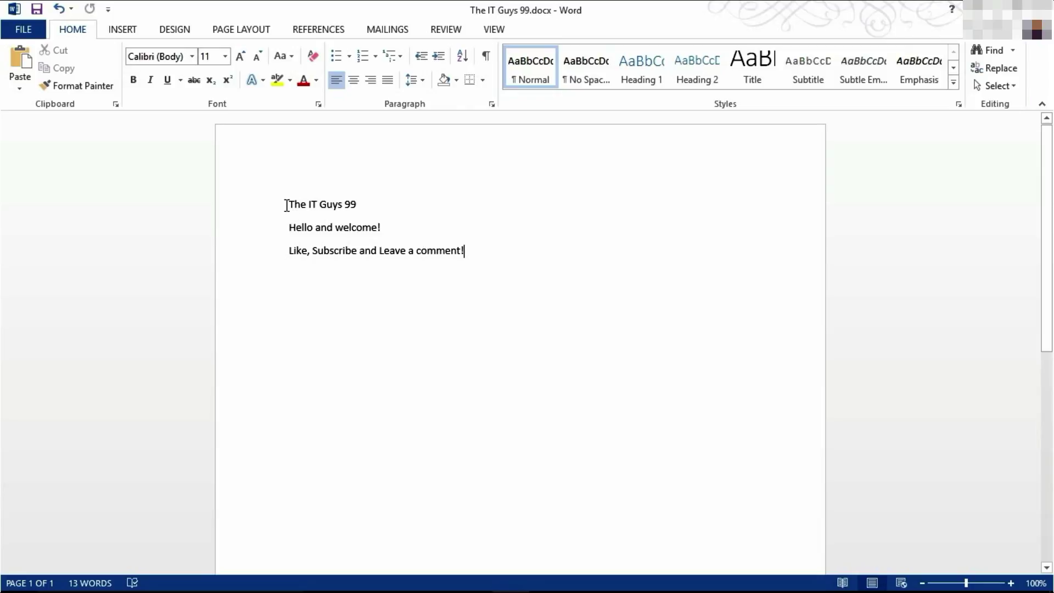
Make the title 'The IT Guys 99' bold, toggling it off and back on with Ctrl+B.
left_click_drag(288, 204, 360, 205)
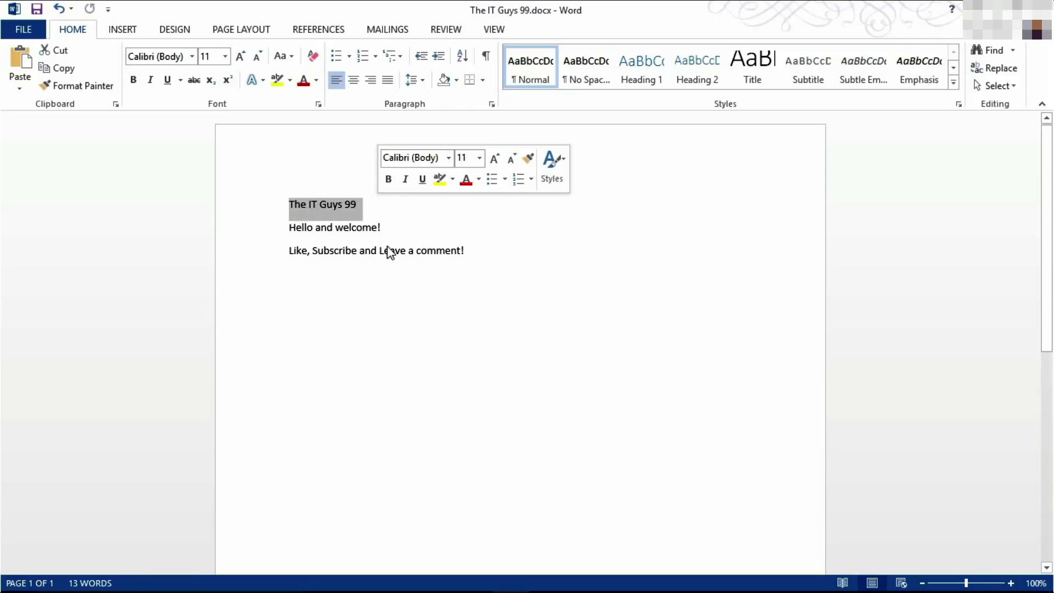
left_click(132, 82)
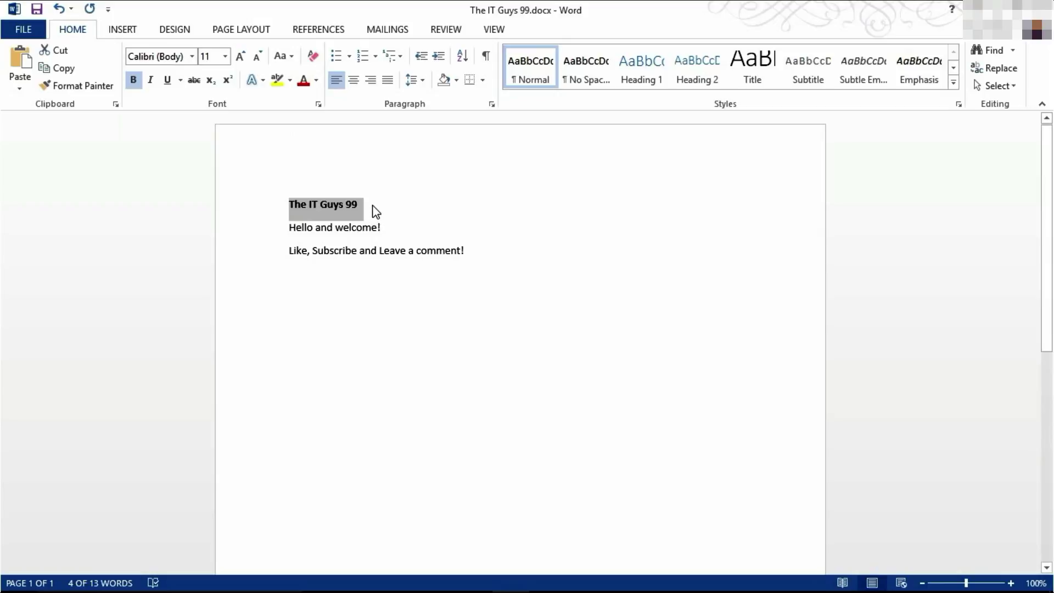
left_click(134, 83)
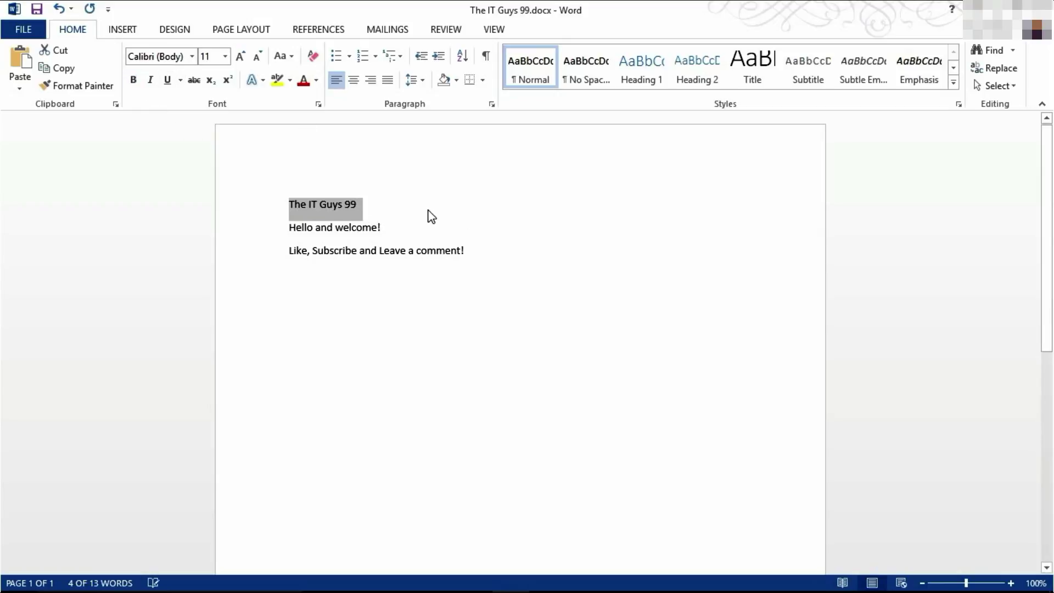
key("ctrl+b")
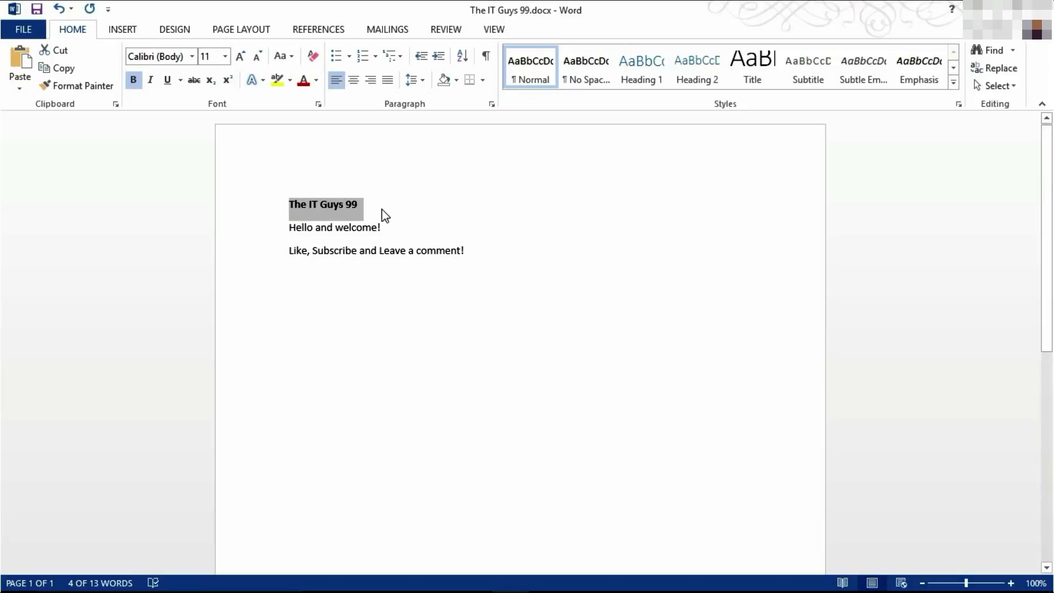
left_click(378, 214)
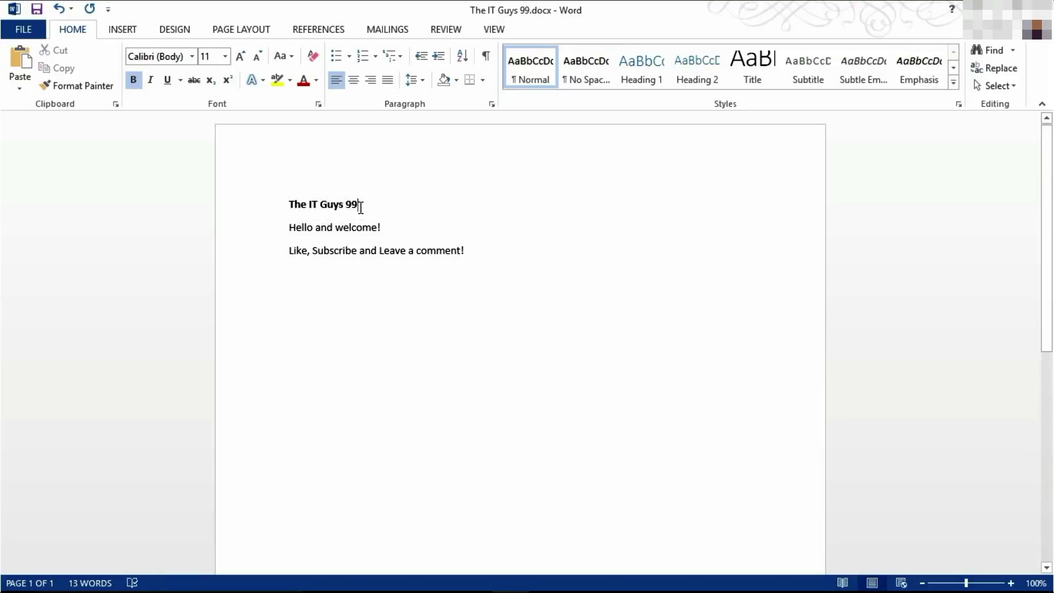
Make the title italic, toggling it off and back on with Ctrl+I.
left_click_drag(360, 206, 289, 204)
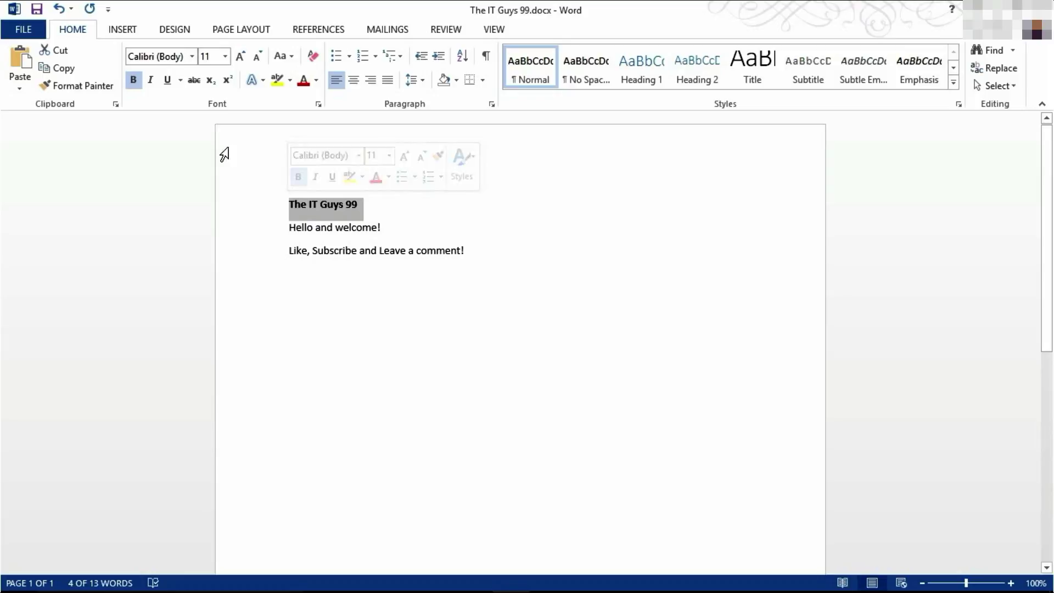
left_click(149, 83)
left_click(154, 84)
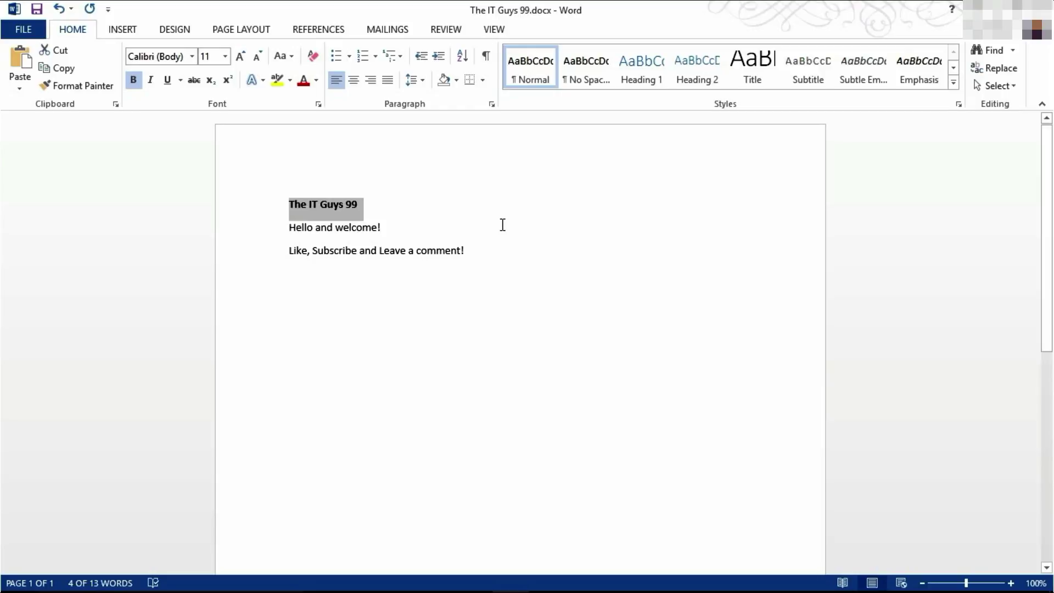
key("ctrl+i")
left_click(371, 217)
Give the title a single underline, toggling it off and back on with Ctrl+U.
left_click_drag(361, 202, 276, 199)
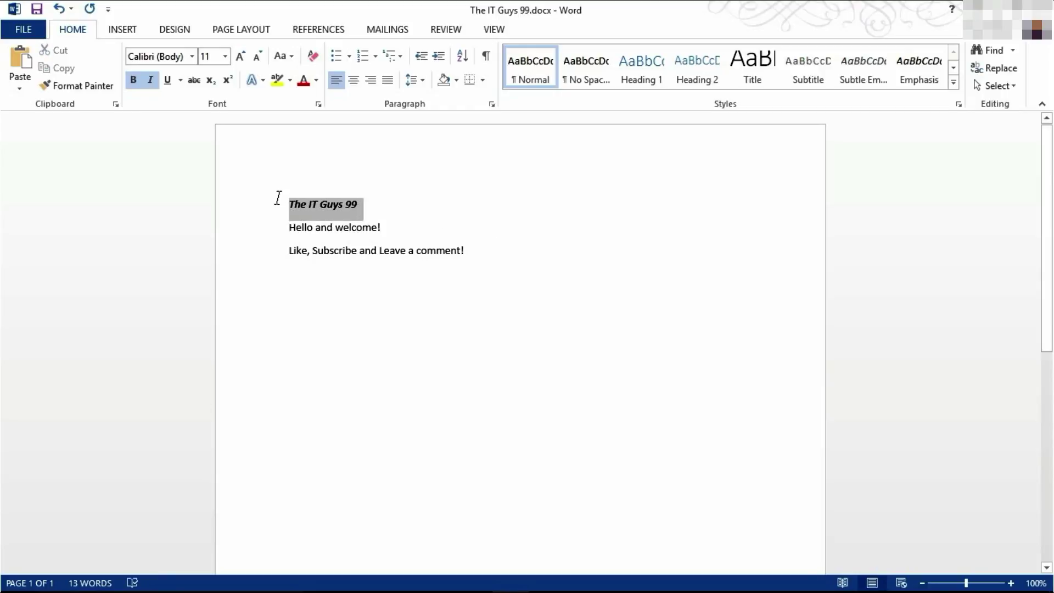
left_click(178, 80)
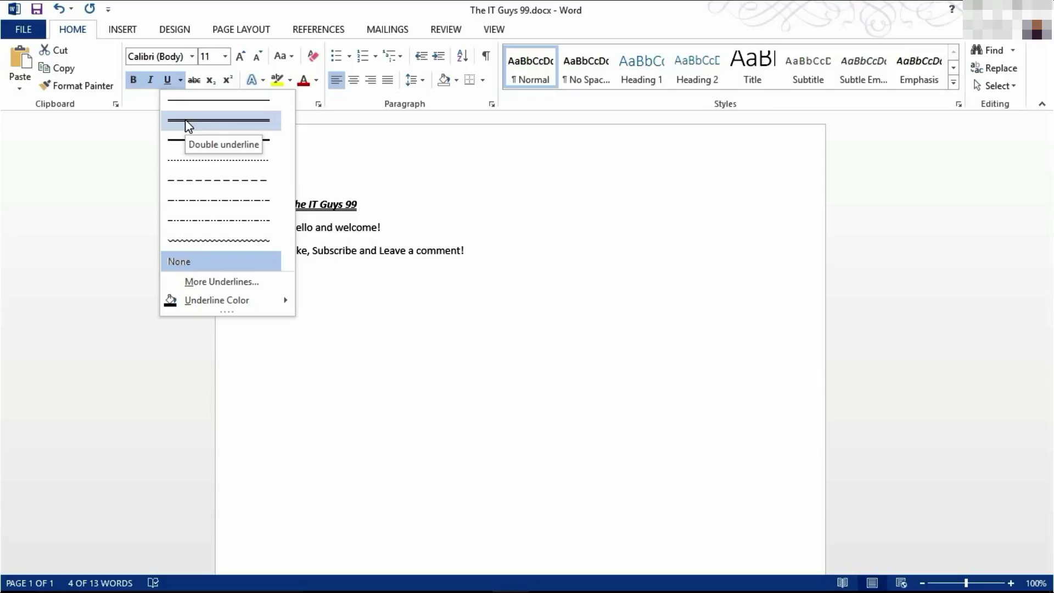
left_click(185, 104)
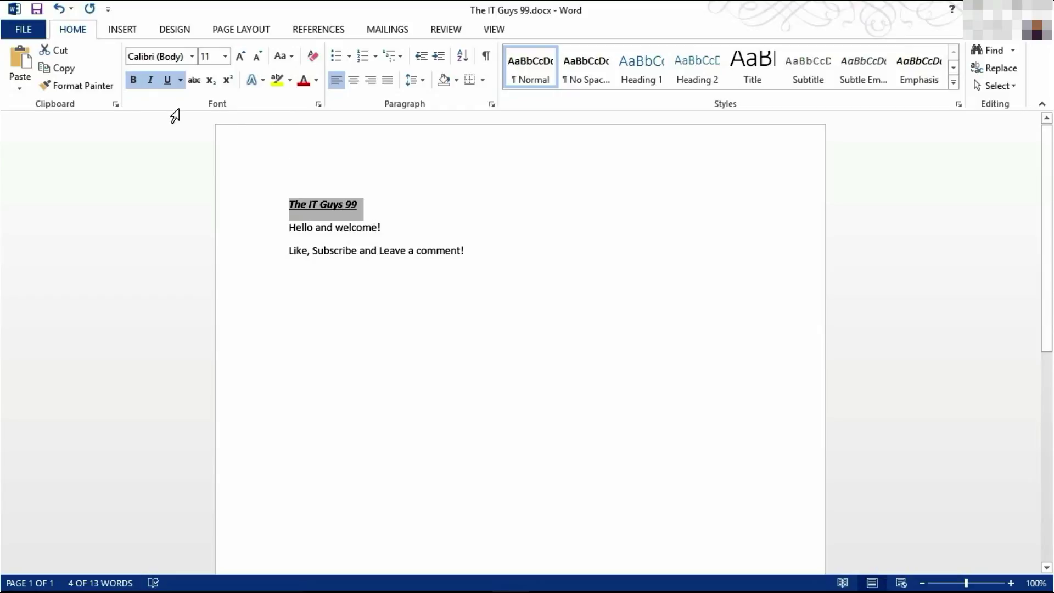
left_click(169, 81)
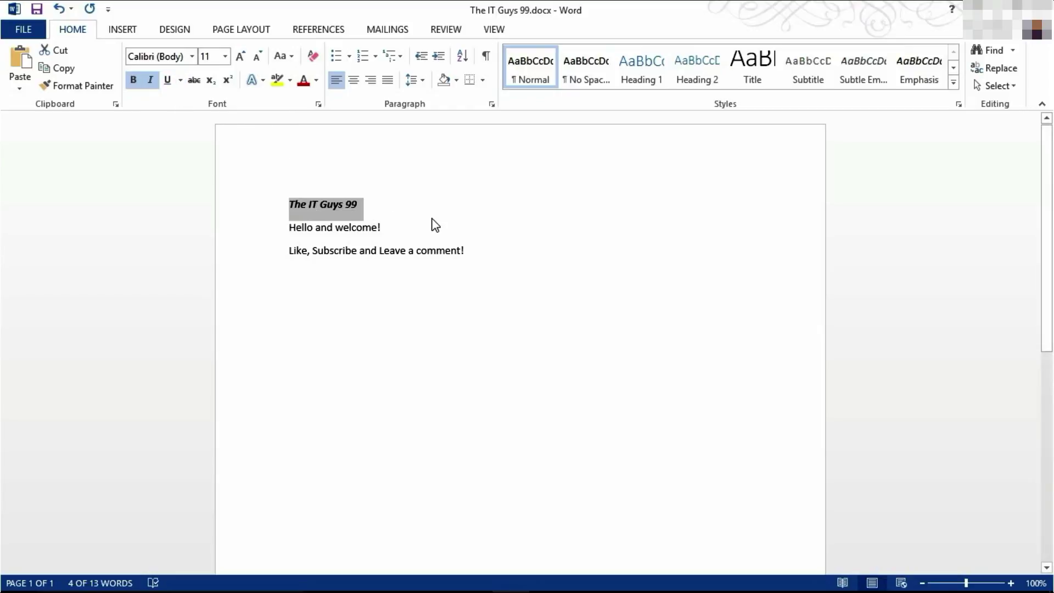
key("ctrl+u")
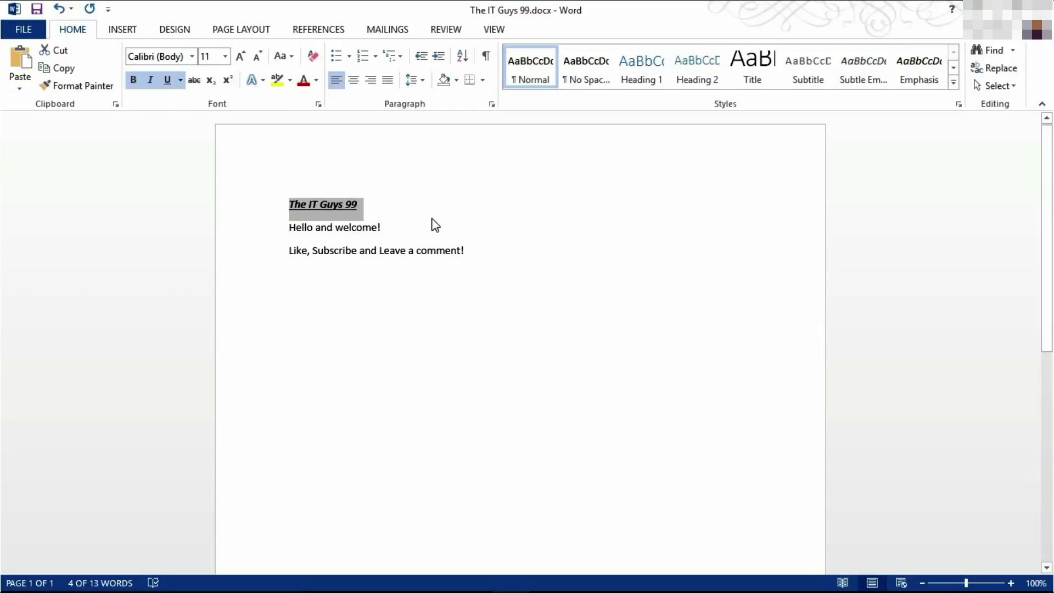
left_click(386, 208)
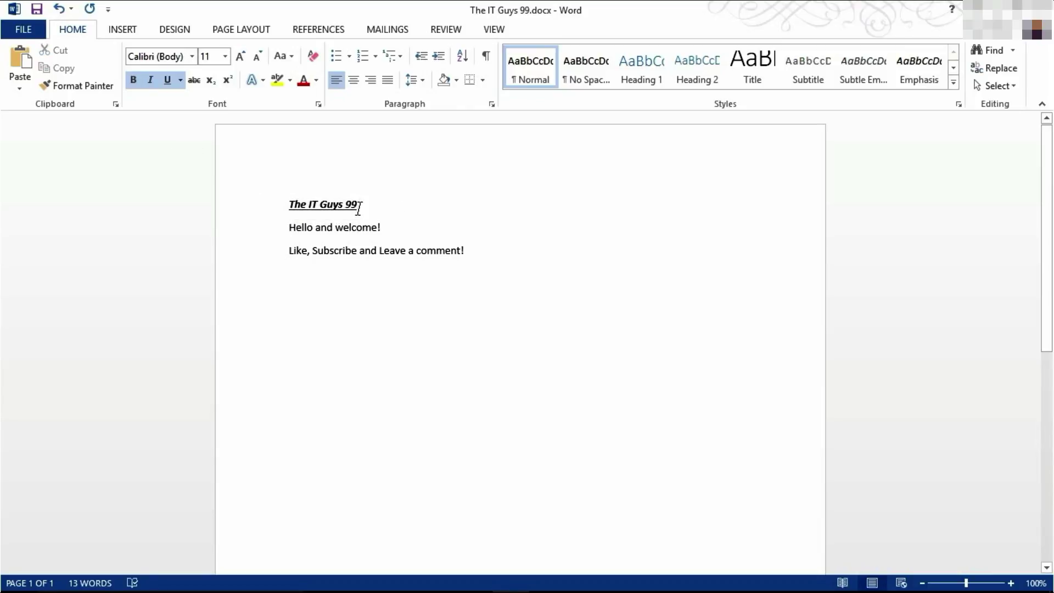
Set the title's font size to 18 pt, then grow it to 22 pt.
left_click_drag(358, 205, 290, 203)
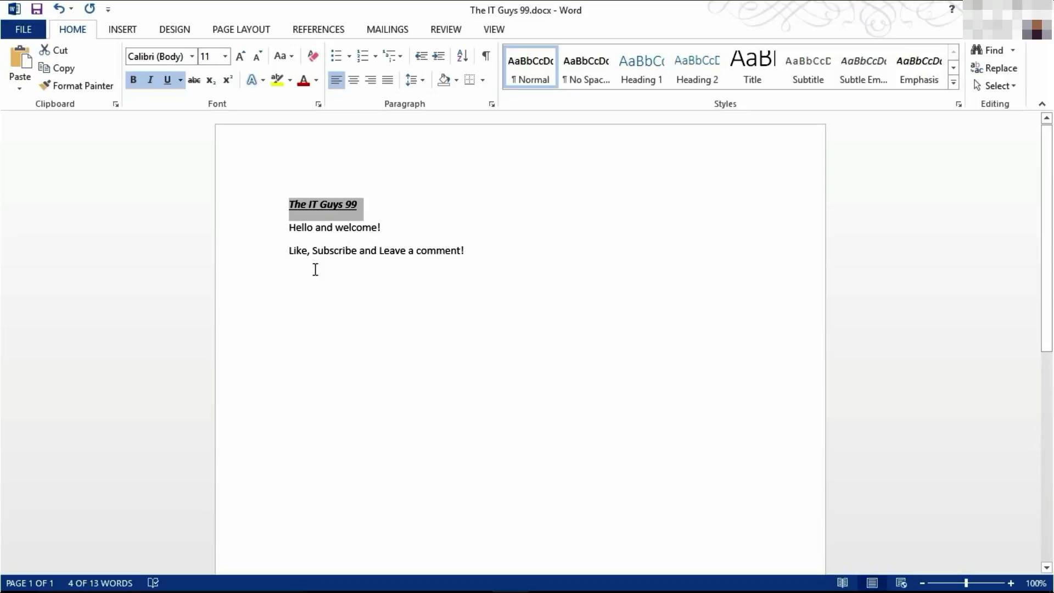
left_click(225, 56)
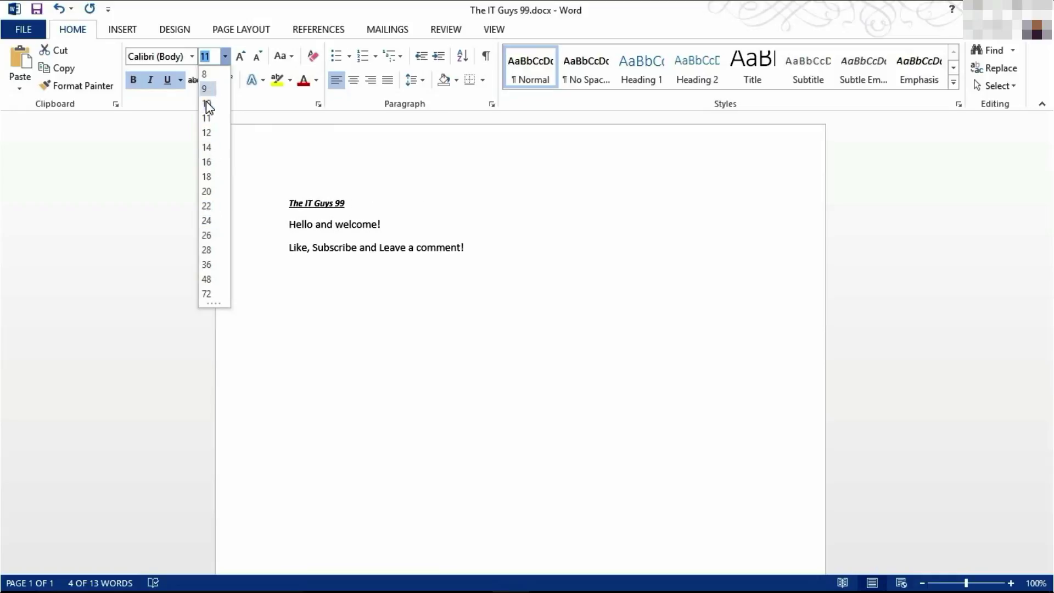
left_click(212, 181)
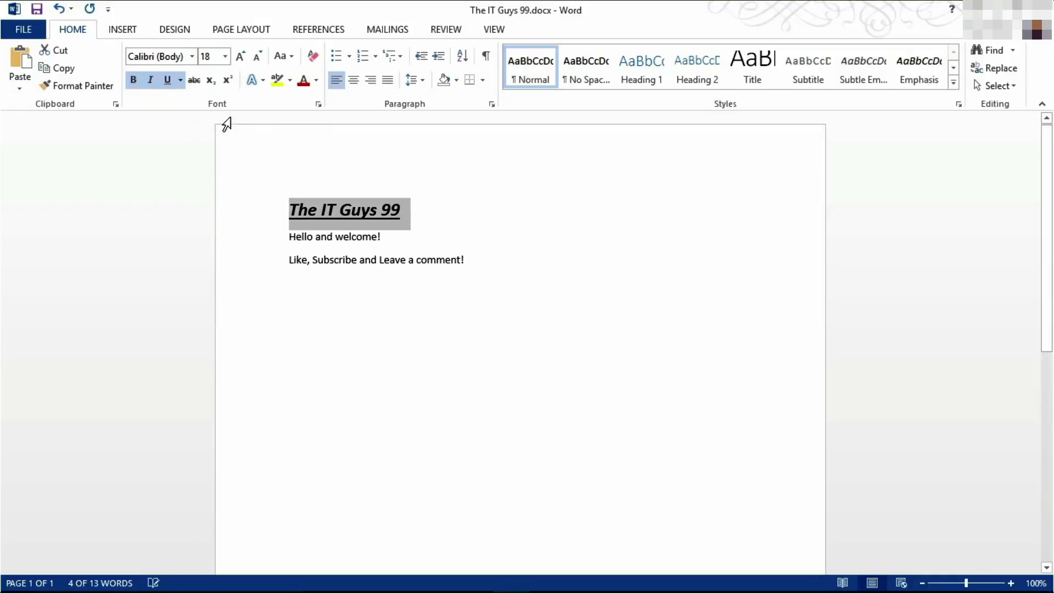
left_click(242, 57)
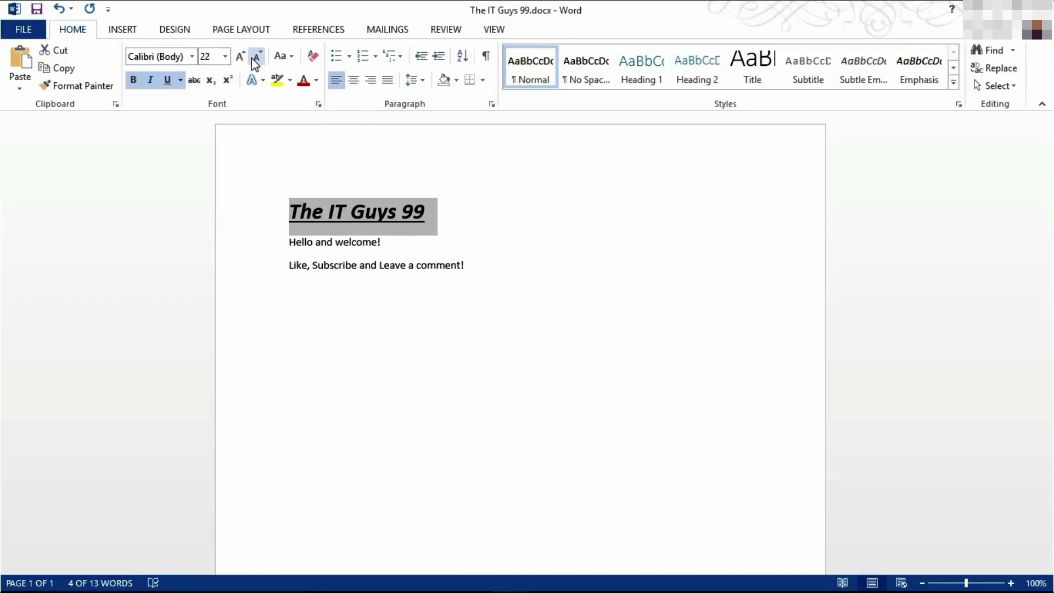
left_click(258, 58)
left_click(241, 57)
left_click(241, 57)
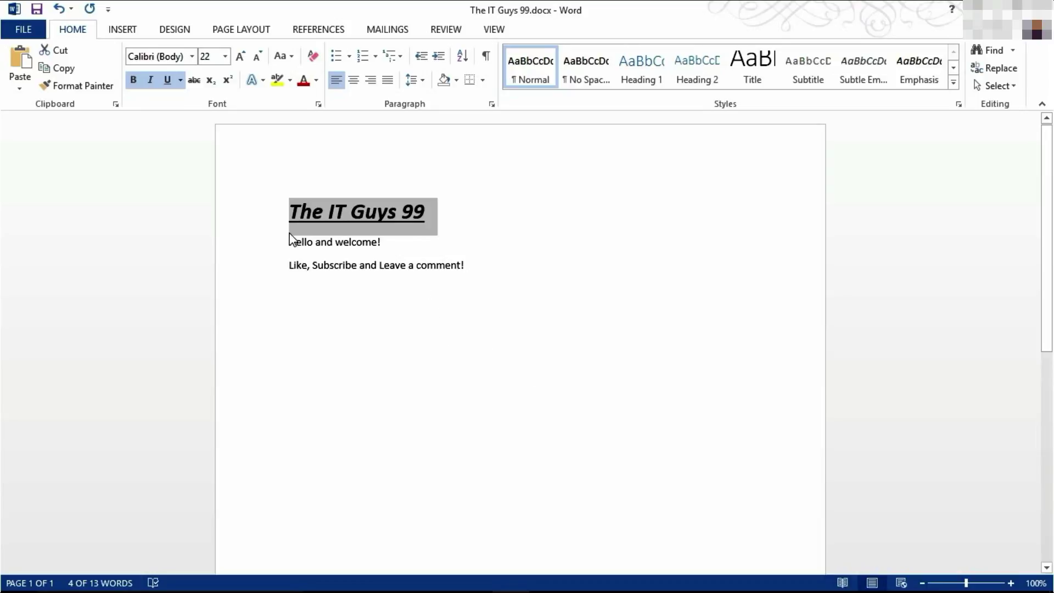
Change the title's font to Bell MT.
left_click(192, 57)
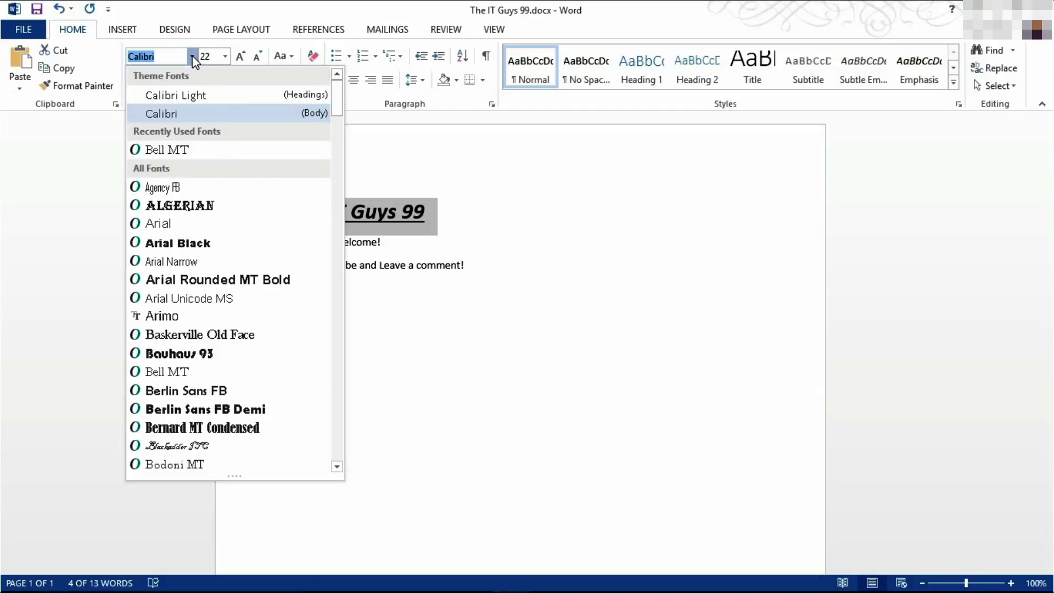
mouse_move(334, 91)
left_mouse_down()
mouse_move(347, 326)
mouse_move(336, 430)
mouse_move(353, 117)
mouse_move(337, 101)
left_mouse_up()
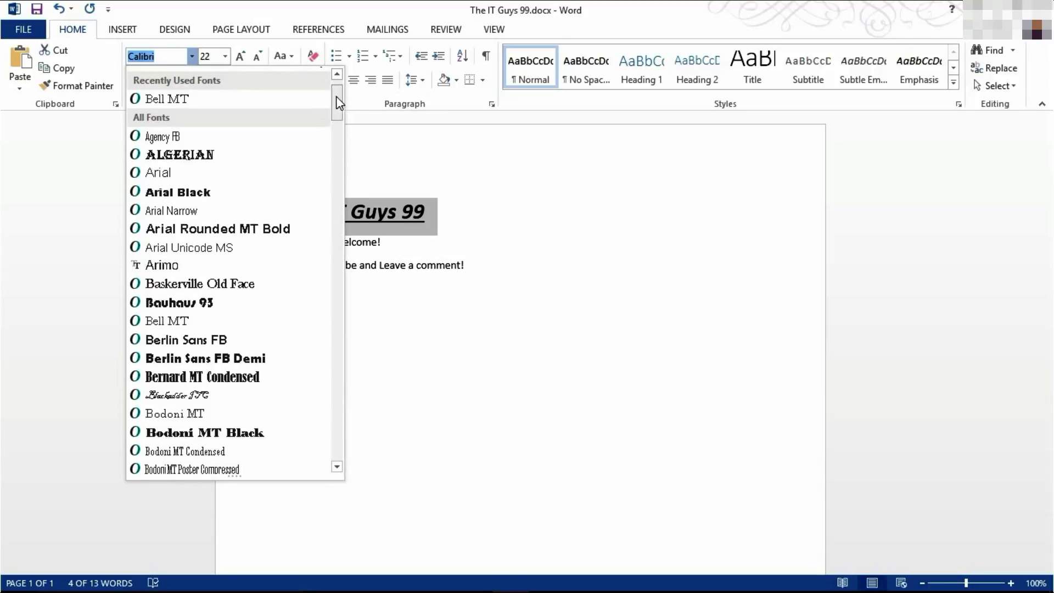
left_click(254, 105)
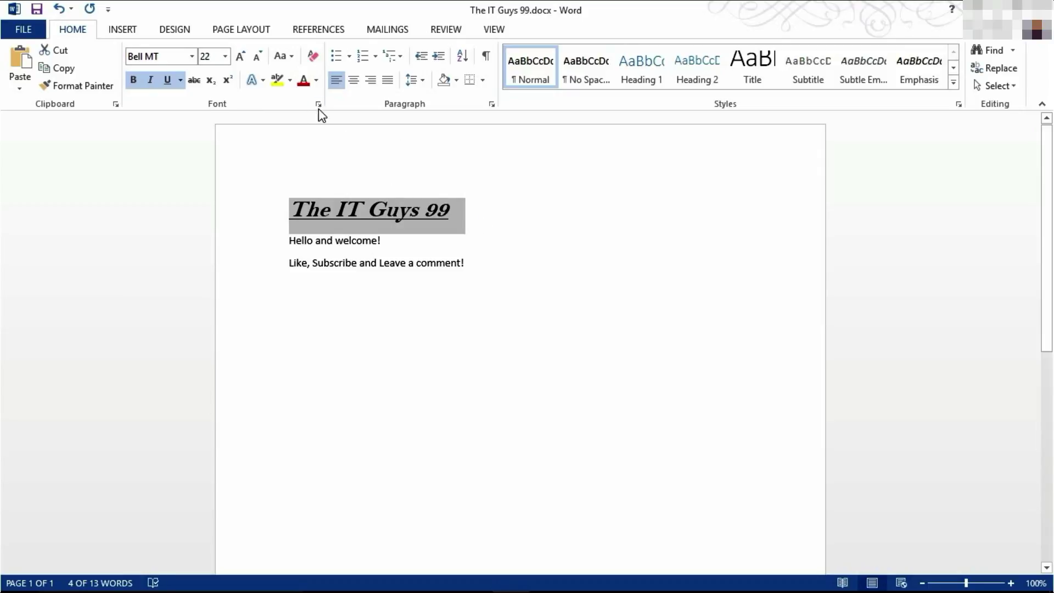
Colour the title a custom dark red, RGB 180, 0, 0.
left_click(317, 81)
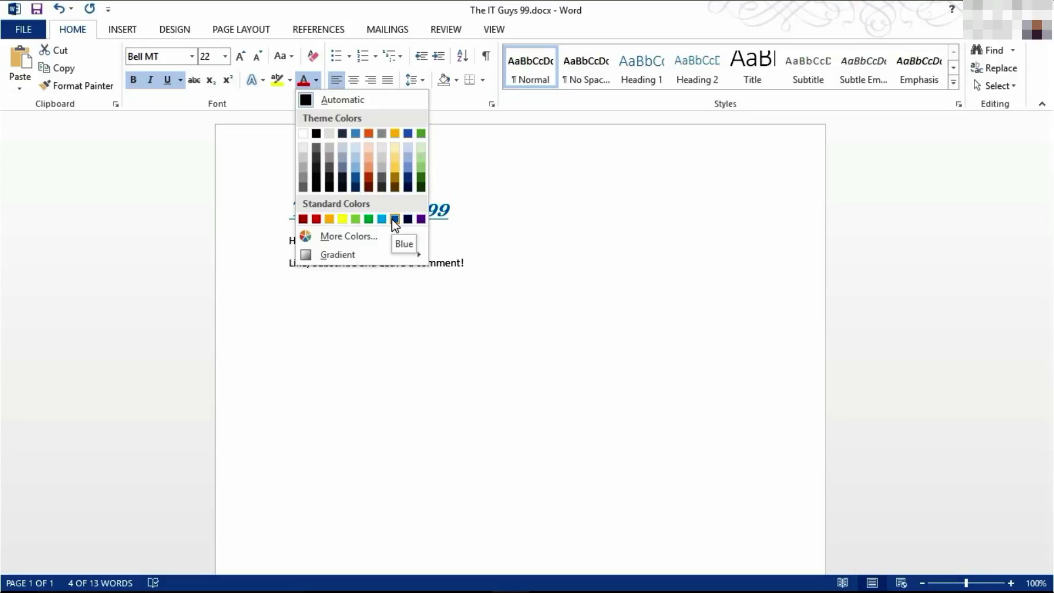
left_click(364, 242)
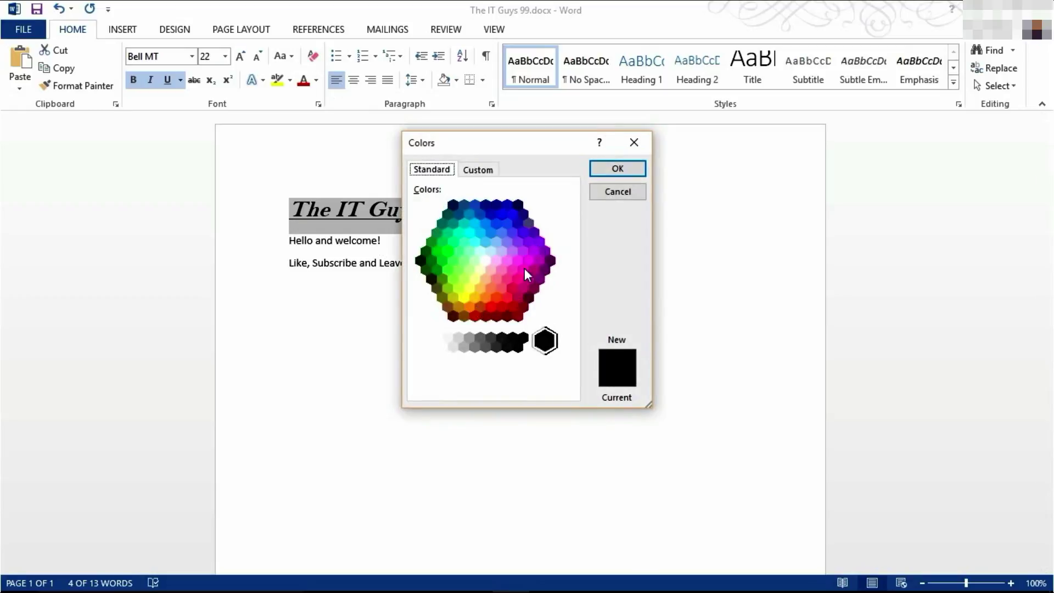
left_click(471, 172)
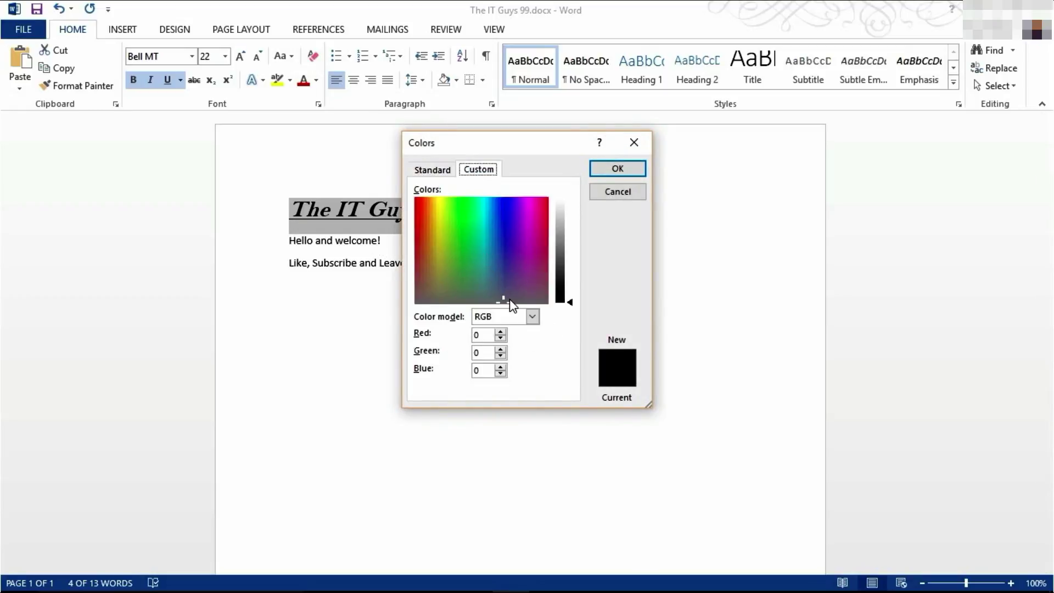
left_click_drag(510, 304, 412, 197)
left_click_drag(571, 303, 568, 265)
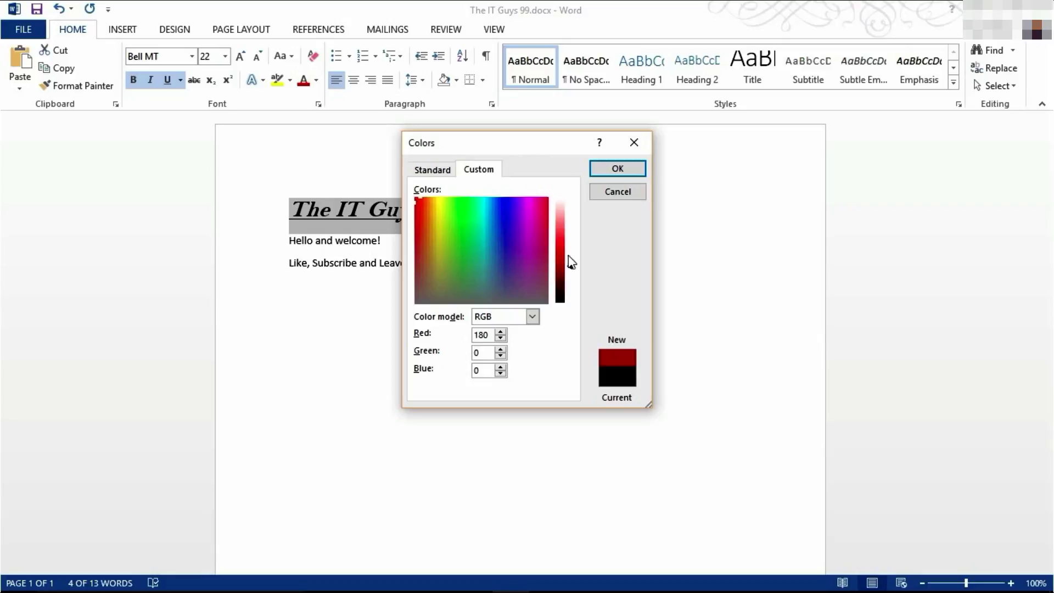
left_click(636, 170)
left_click(475, 255)
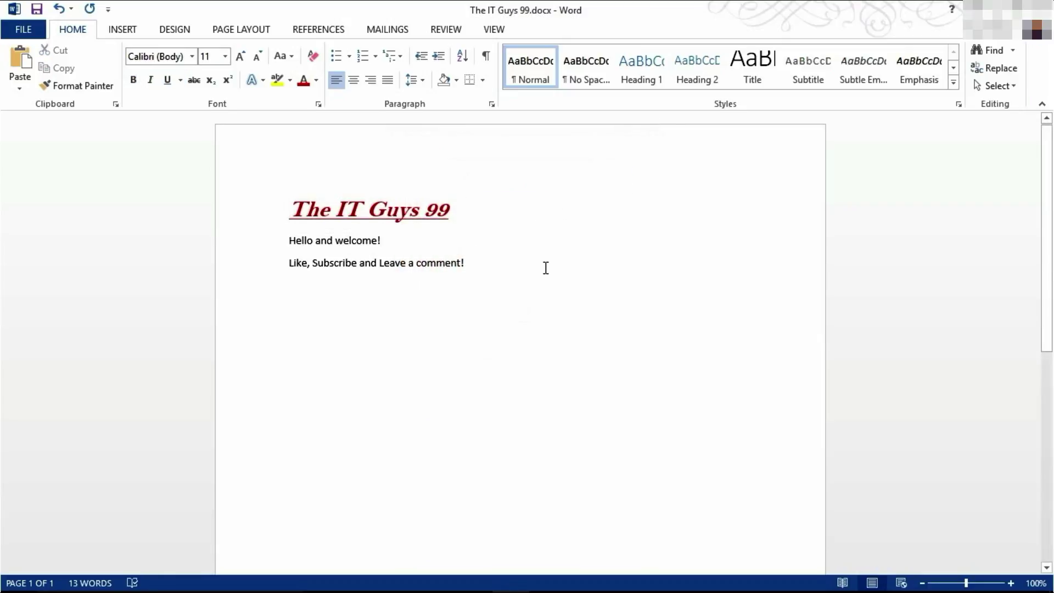